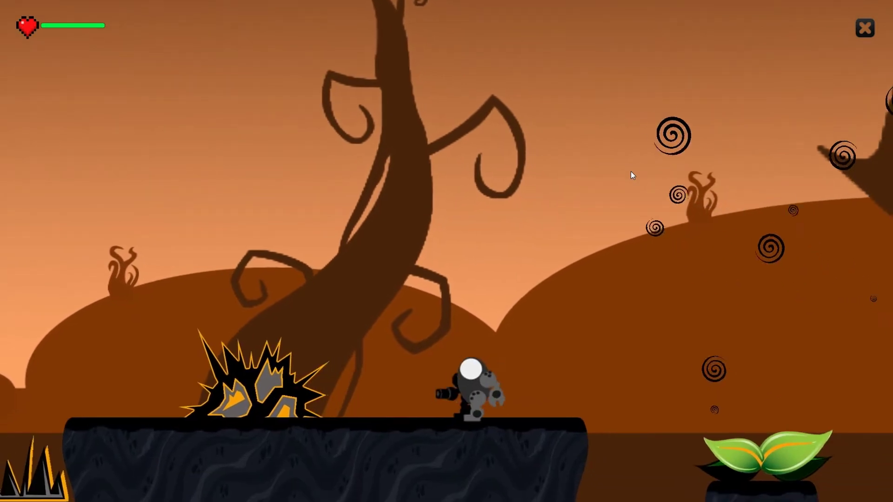
key(space)
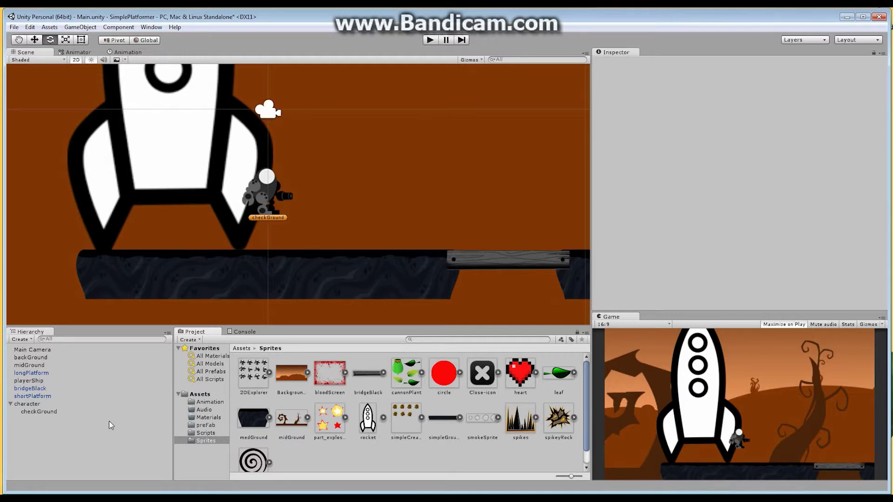
Step: Add the rocket sprite from the Sprites folder to the scene and set its position to X 0, Y 0
click(205, 425)
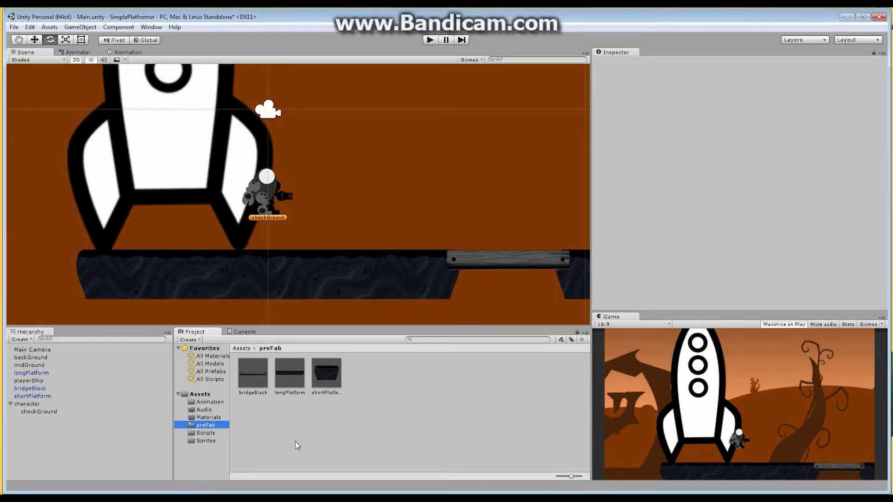
click(205, 443)
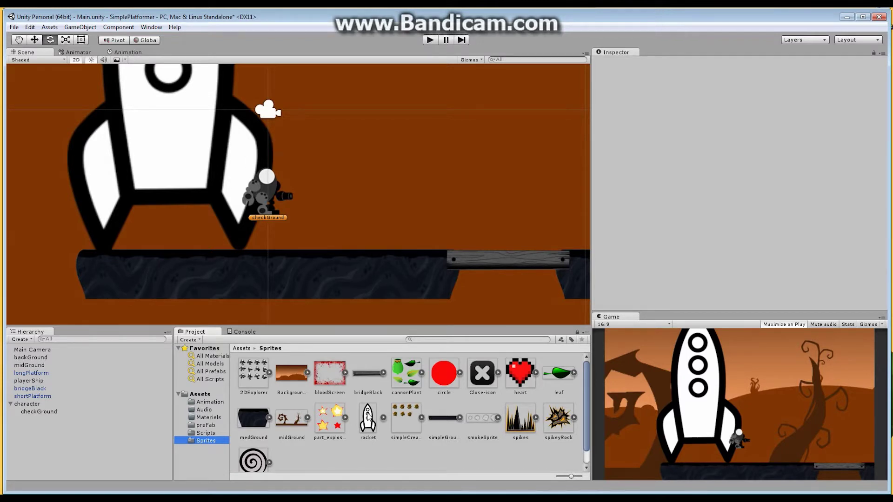
drag(368, 418, 352, 171)
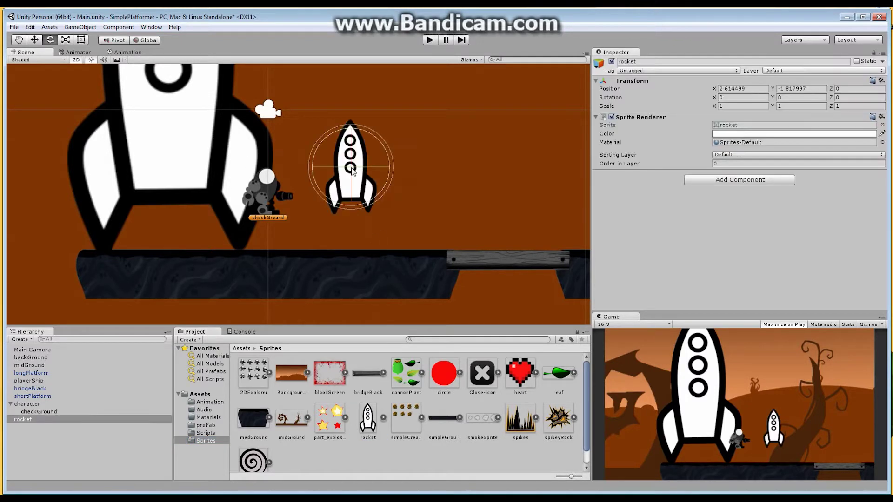
click(750, 89)
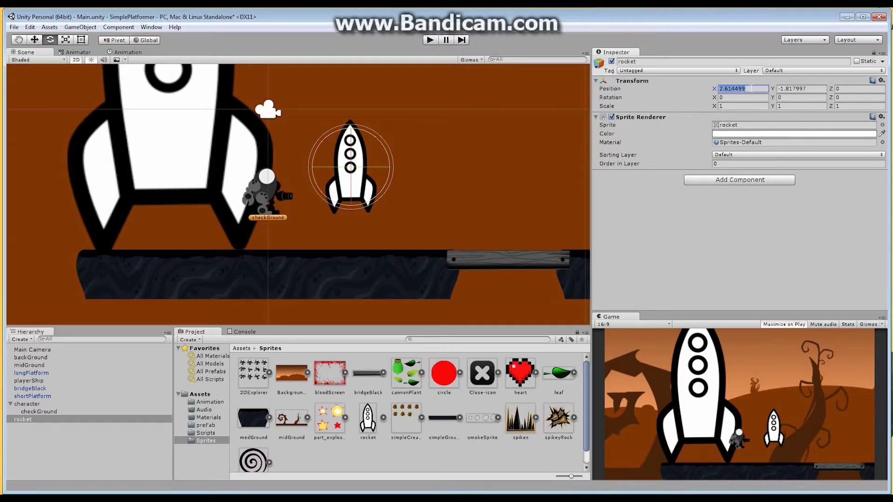
text(0)
click(810, 89)
text(0)
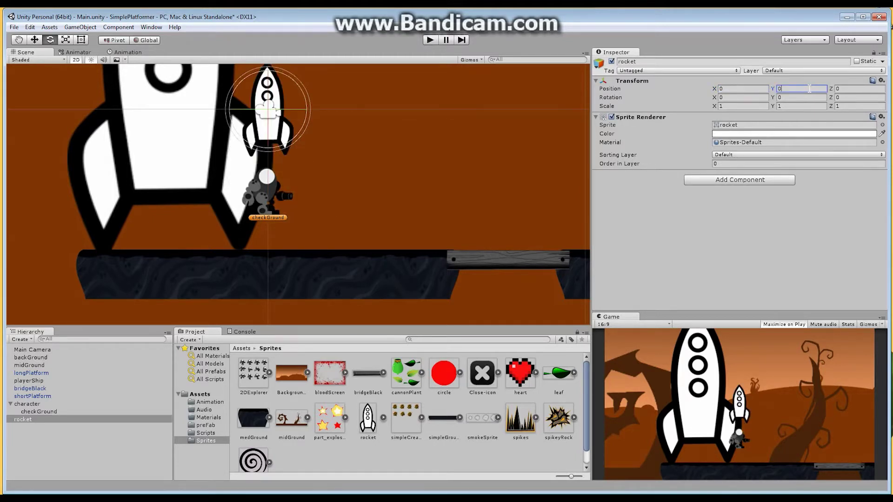
Step: Scale the rocket object down to 0.3 on both X and Y
click(725, 106)
text(0.3)
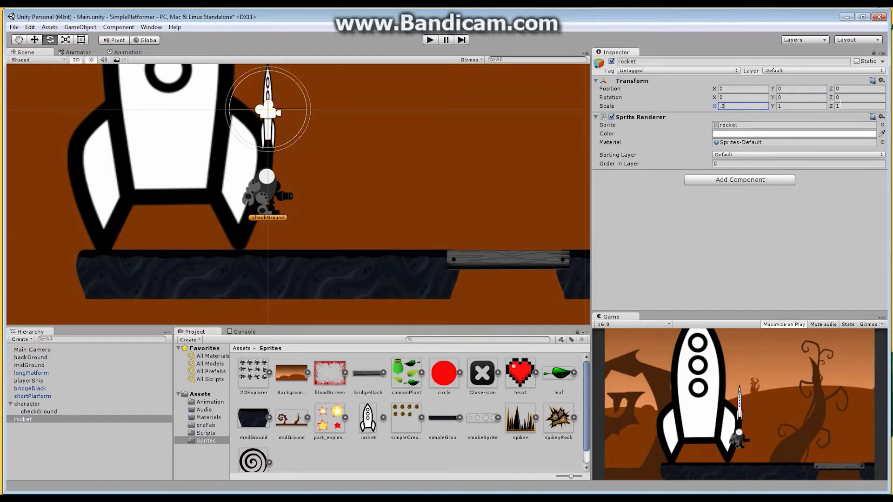
click(783, 106)
text(.3)
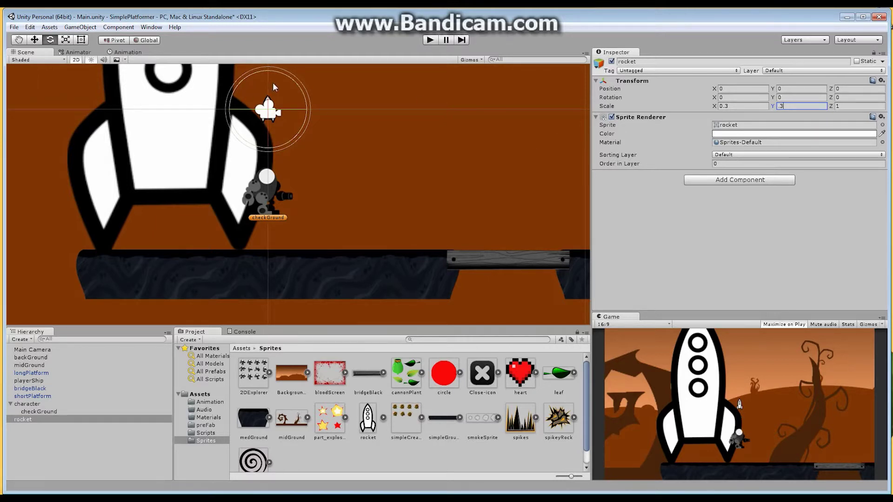
Step: Rotate the rocket object to lie horizontally with a Z rotation of -90
drag(295, 83, 304, 149)
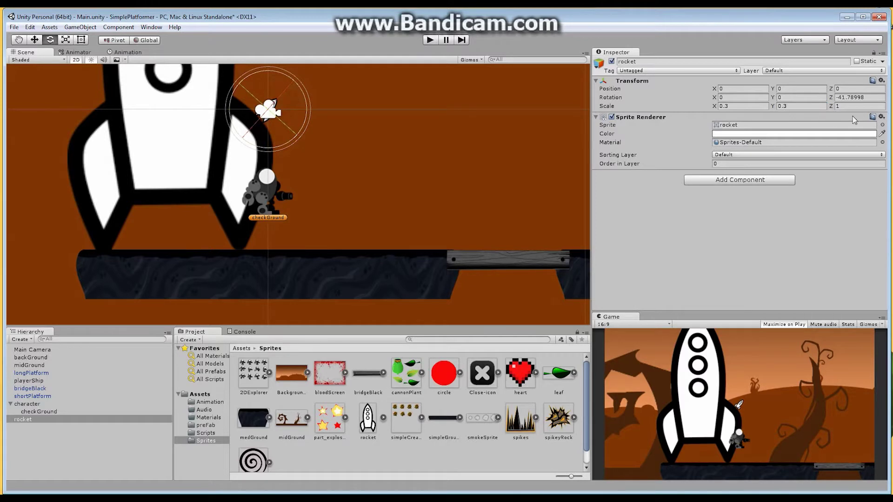
click(872, 97)
text(-90)
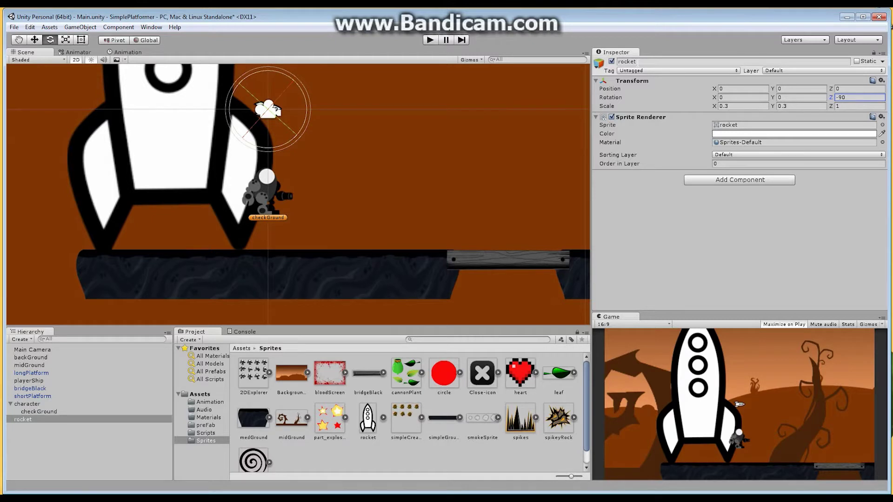
Step: Rename the rocket object as missle
click(638, 61)
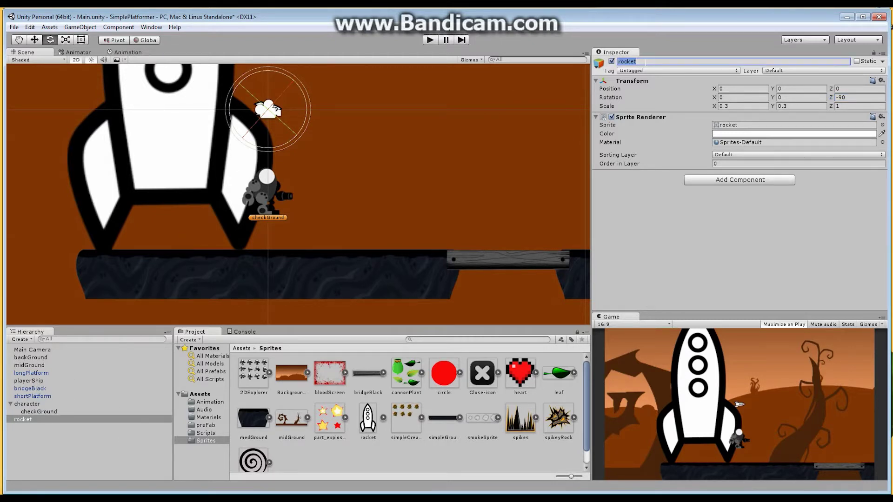
text(missle)
key(Return)
Step: Add a Box Collider 2D to the missle object and enable its Is Trigger option
click(748, 183)
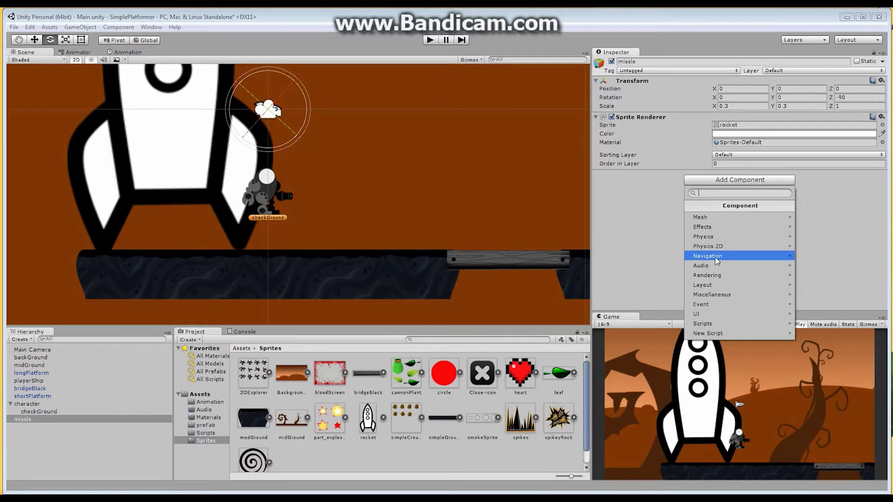
click(709, 246)
click(711, 237)
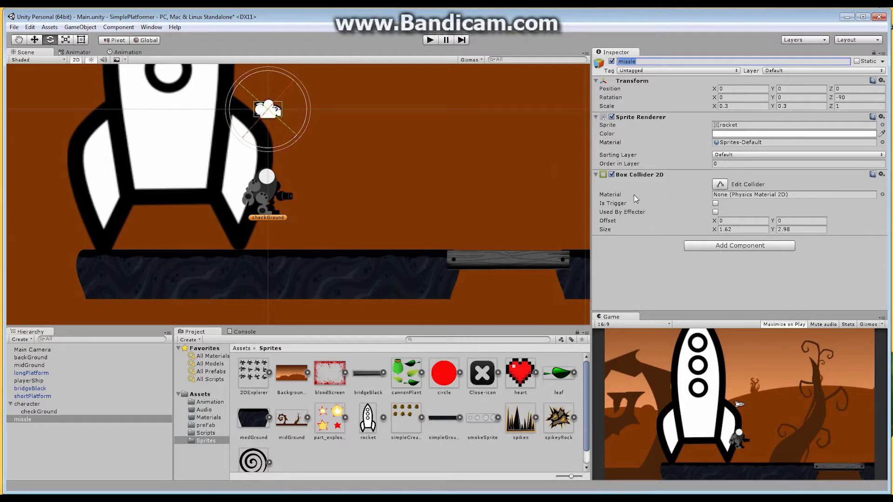
click(716, 203)
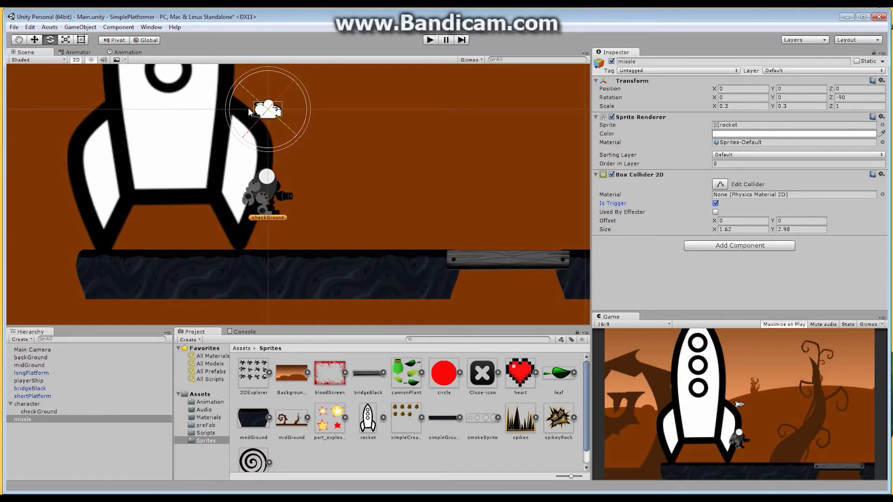
Step: Create an empty game object at the root of the scene and set its position to X 0, Y 0
click(54, 458)
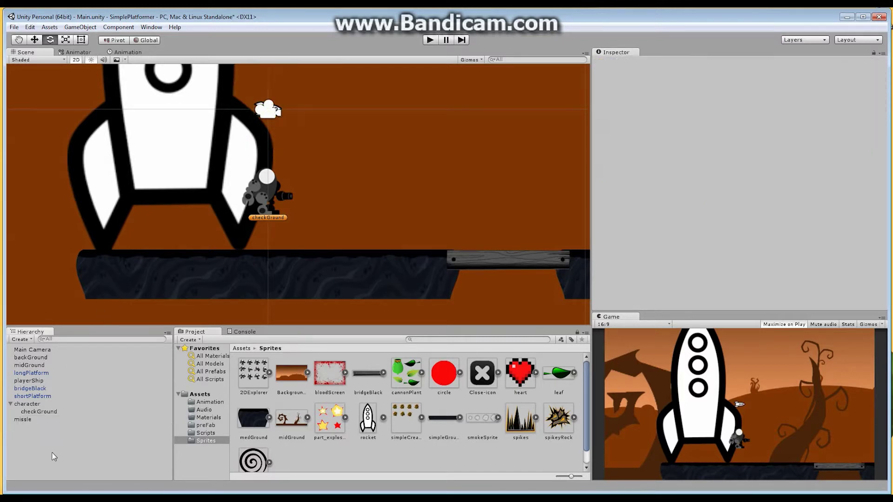
right_click(54, 455)
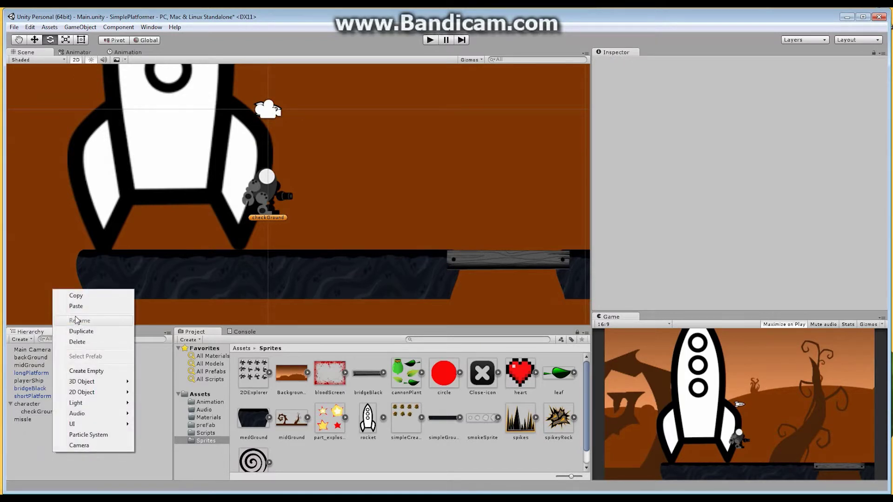
click(31, 340)
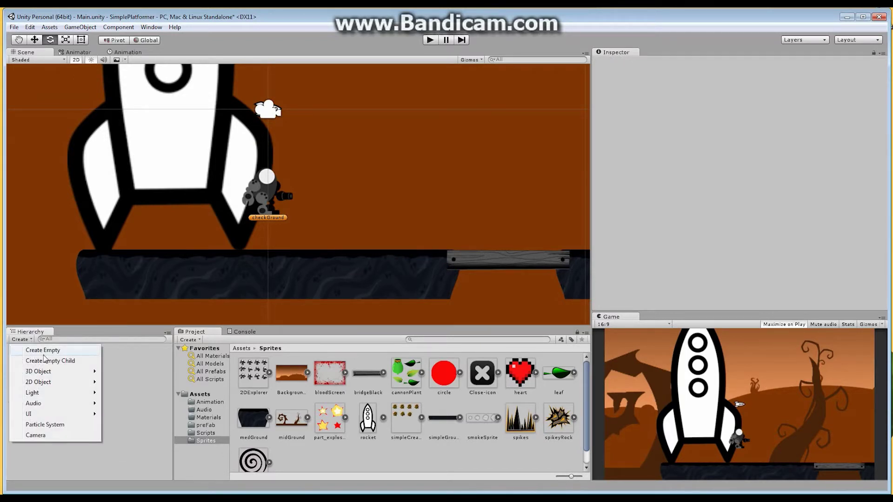
click(43, 352)
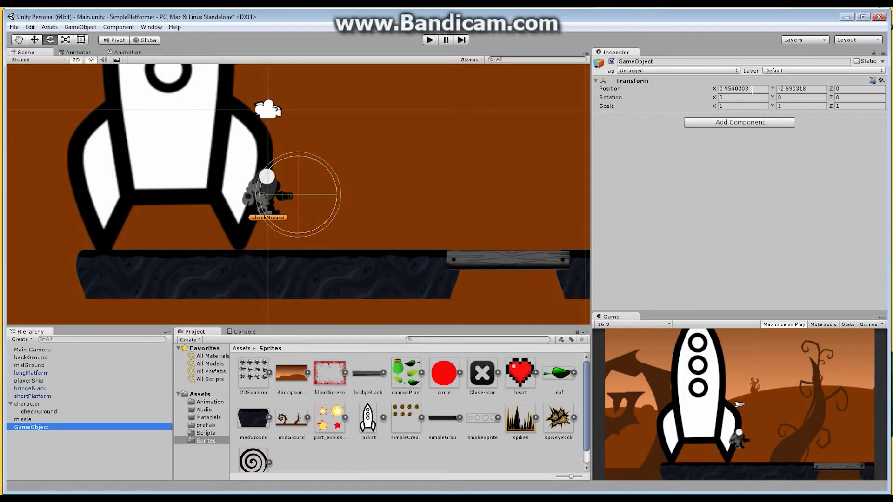
click(754, 89)
text(0)
key(Tab)
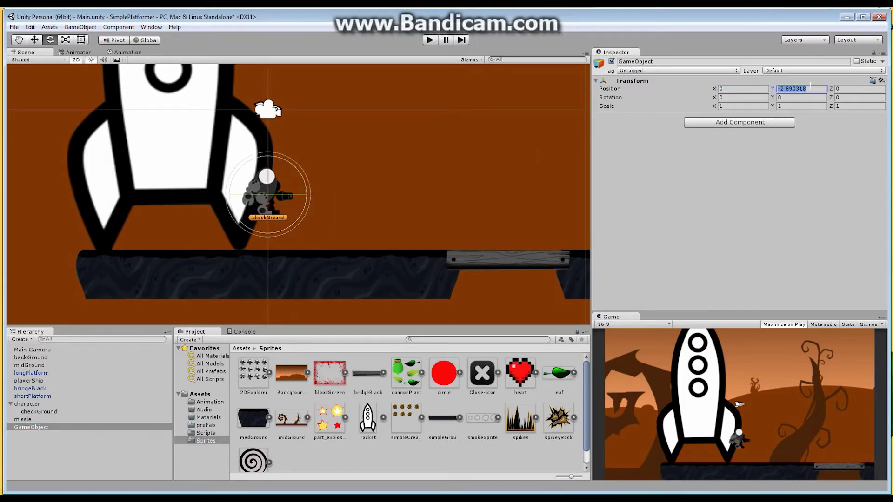
text(0)
click(882, 80)
click(833, 89)
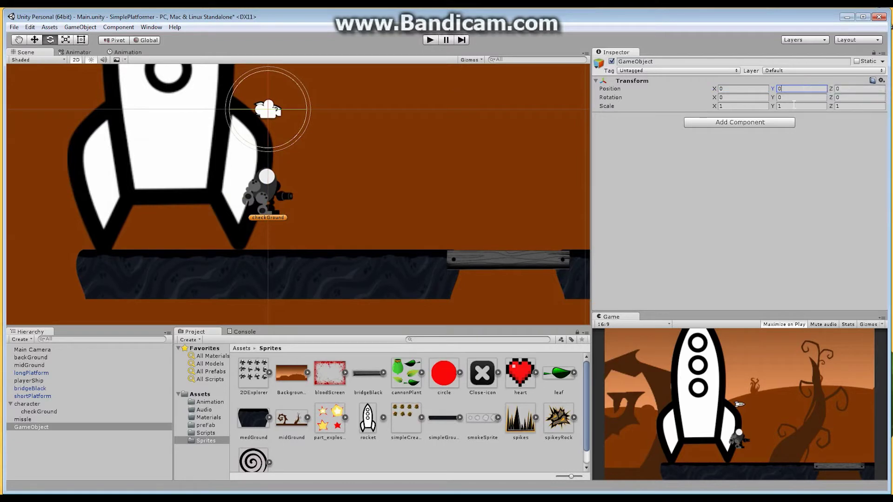
Step: Rename the empty game object as projectile and make the missle object its child
click(651, 61)
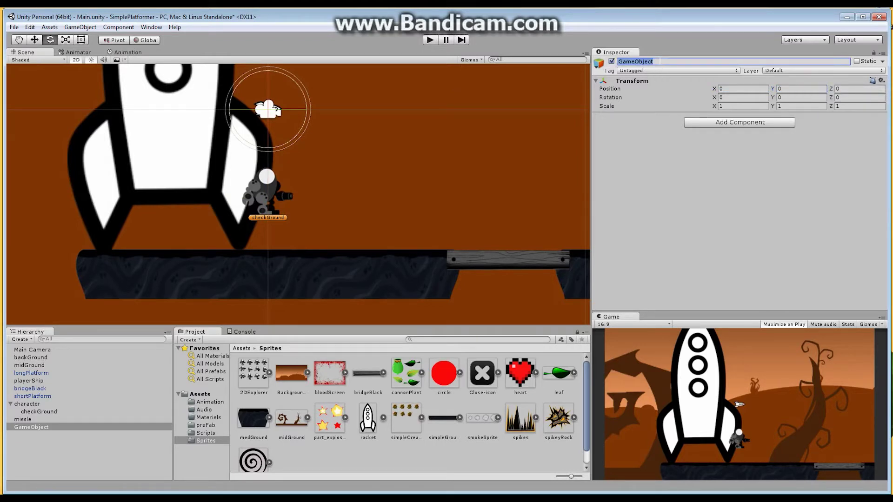
text(projectile)
key(Return)
drag(30, 421, 60, 431)
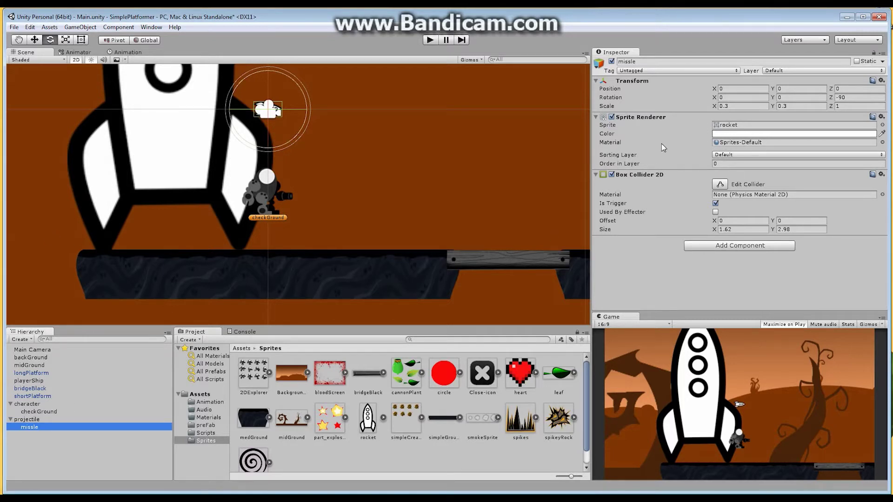
Step: Add a Rigidbody 2D component to the projectile parent object
click(48, 418)
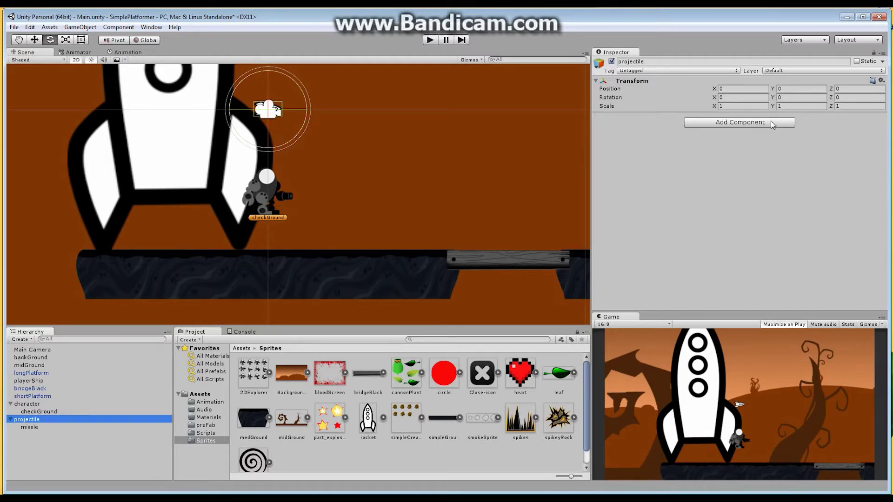
click(741, 122)
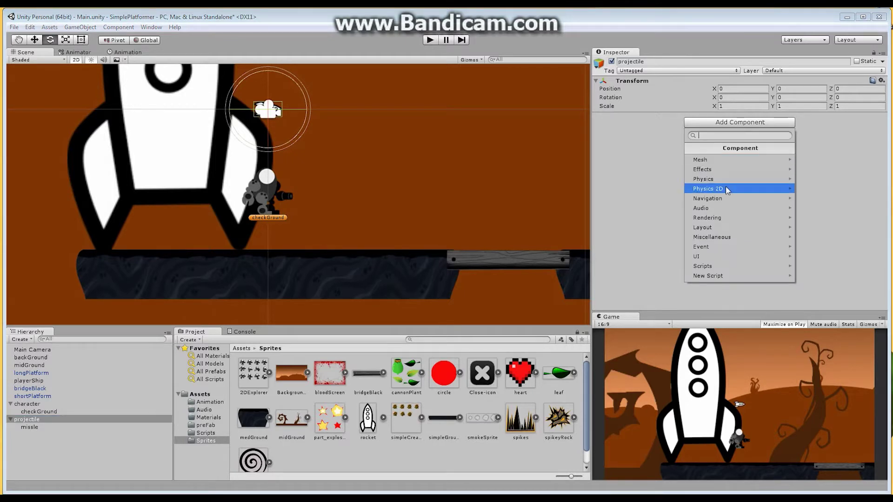
click(787, 189)
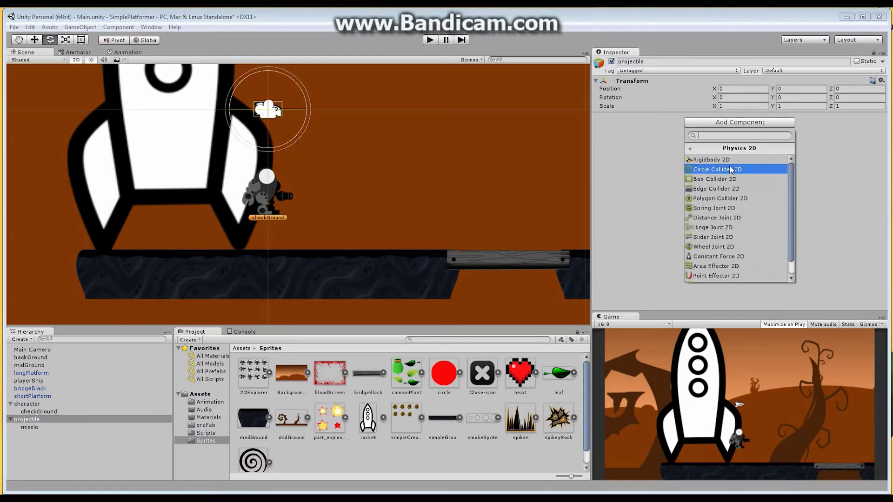
click(721, 160)
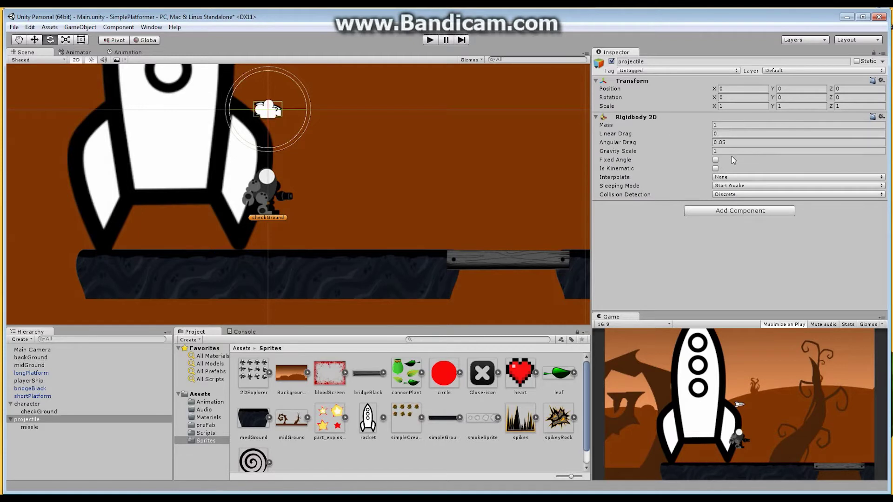